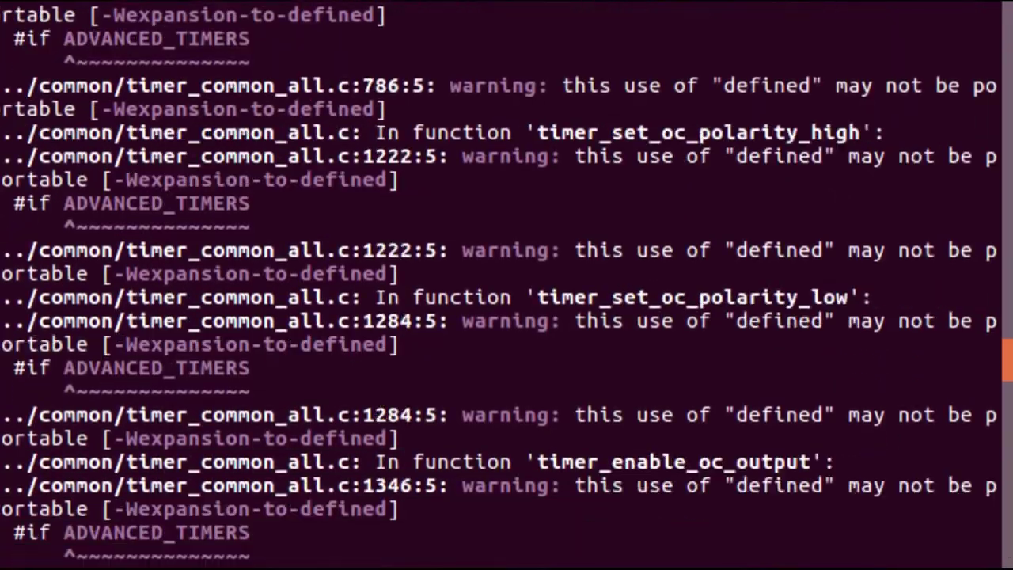
- Review the firmware build output, from the library compiler warnings to the make command with PROBE_HOST=stlink
scroll(507, 285, "up", 20)
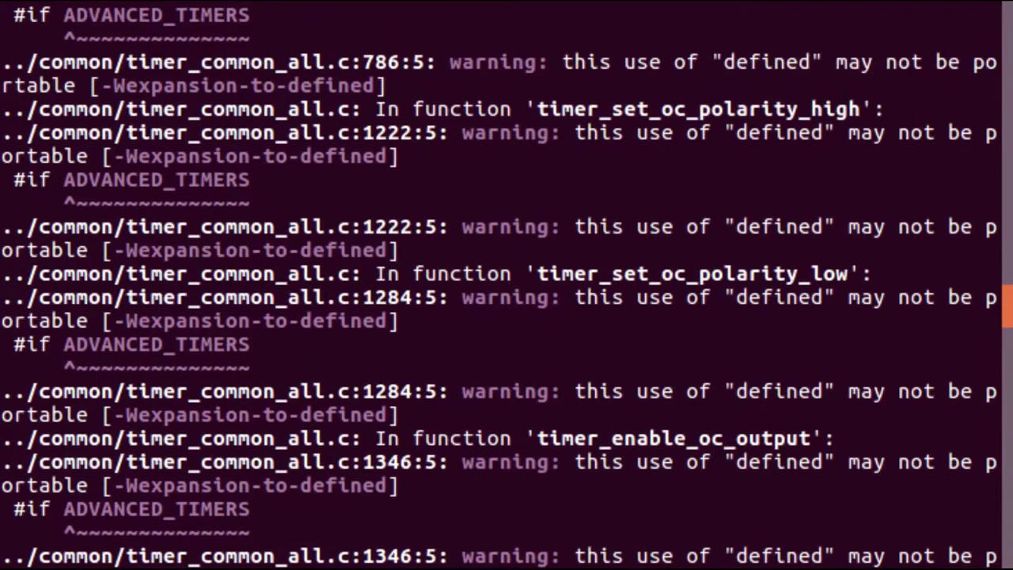
scroll(507, 285, "up", 15)
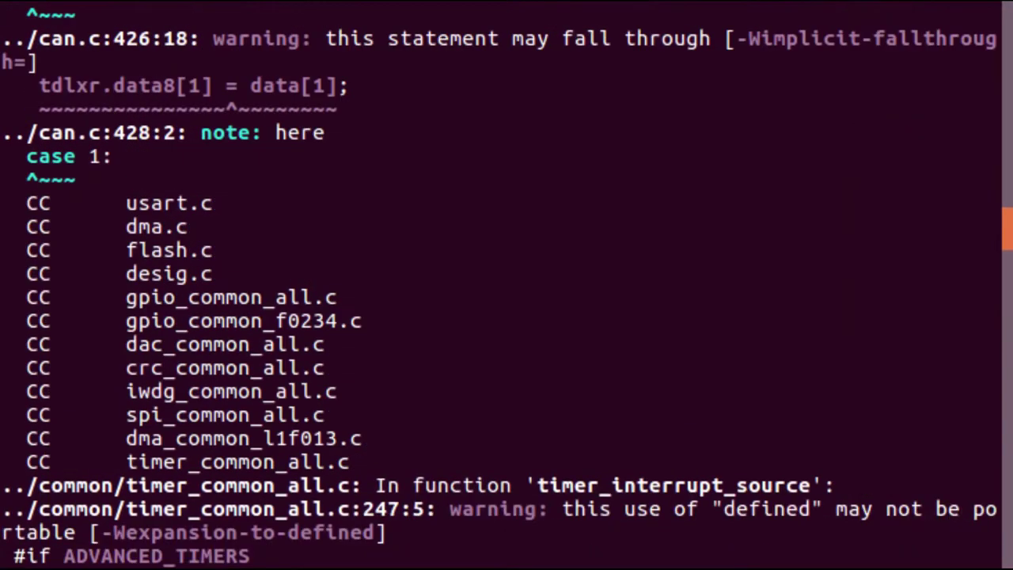
scroll(507, 285, "down", 20)
scroll(507, 285, "down", 20)
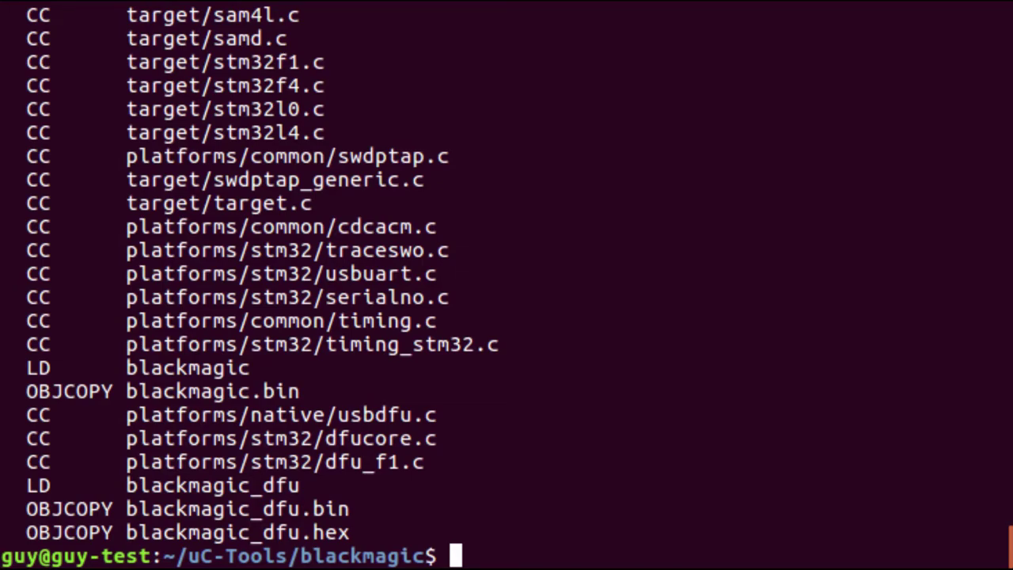
scroll(672, 373, "up", 20)
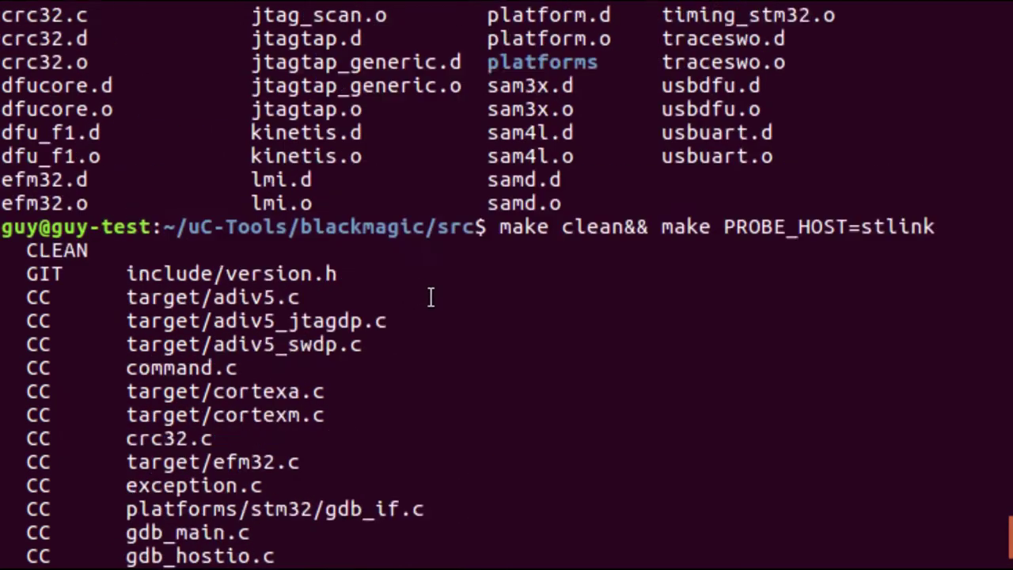
scroll(487, 423, "down", 4)
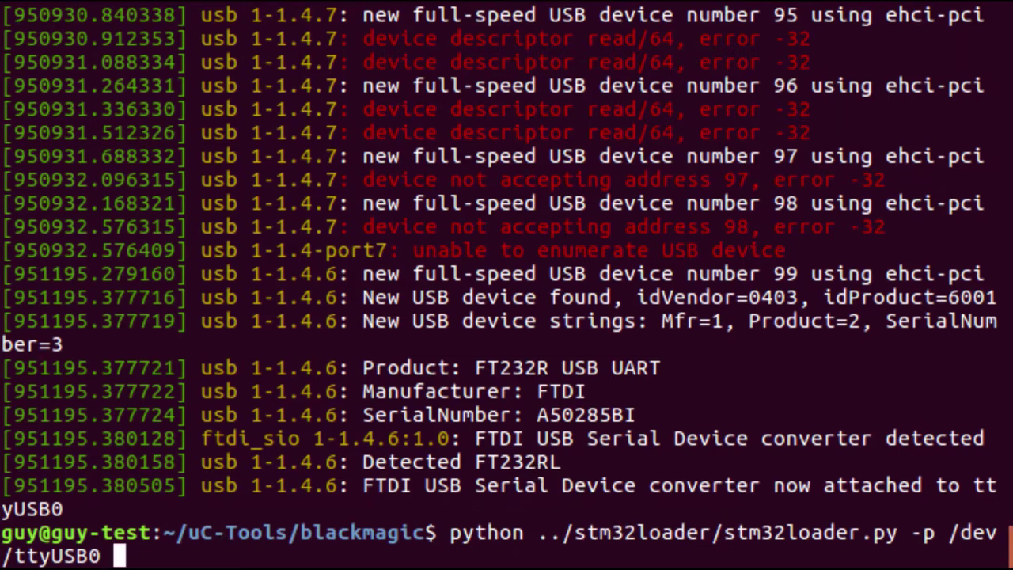
- Try to erase, write and verify src/blackmagic_dfu.bin through /dev/ttyUSB0 with stm32loader.py, using the options -e -w -v
type("-e -w -v src/blackmagic_dfu.bin")
key("Return")
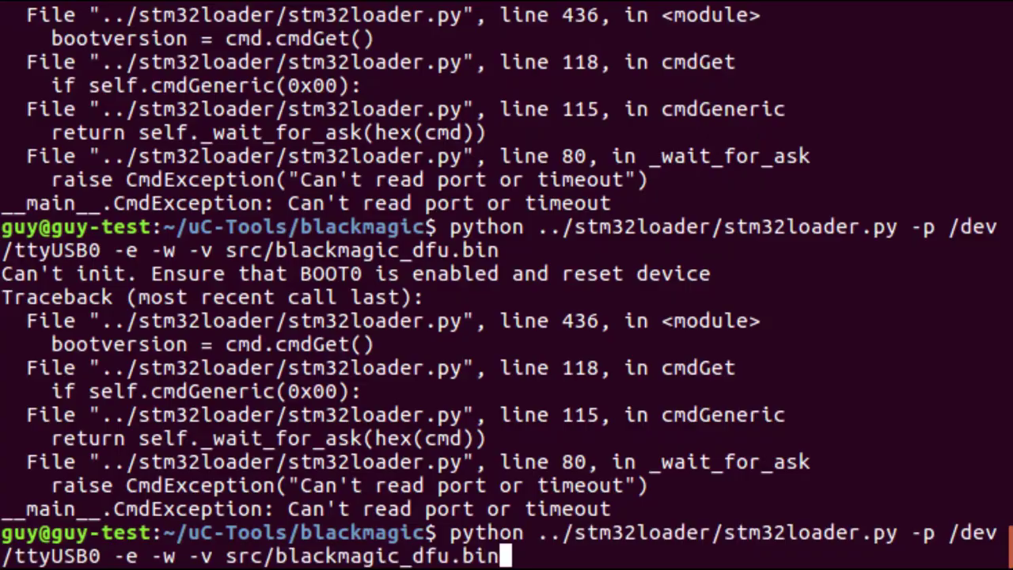
- Discard the pending loader command and check the kernel log with dmesg for the USB serial adapter's connection
key("ctrl+u")
type("dmesg")
key("BackSpace")
key("BackSpace")
type("dmesg")
key("Return")
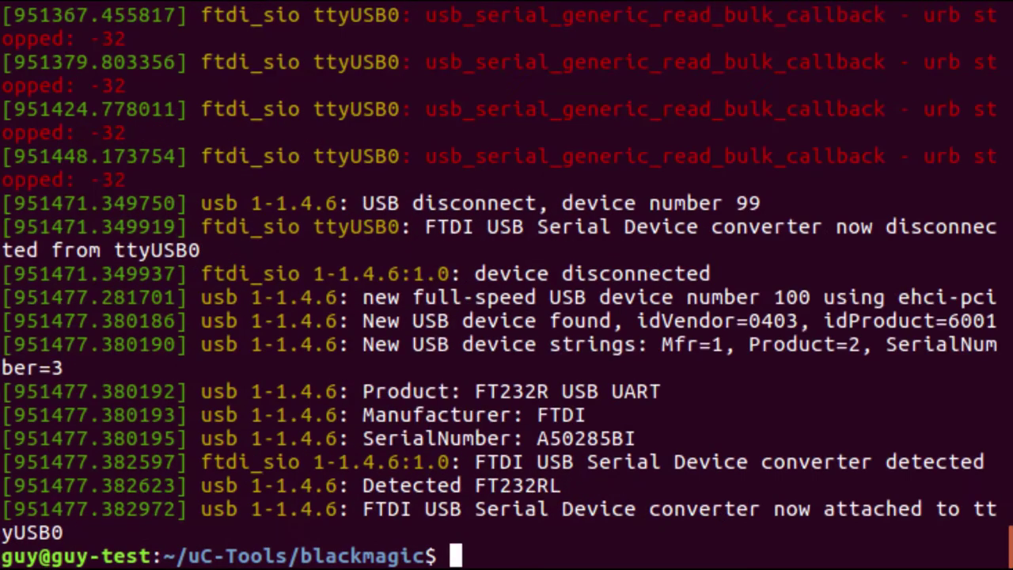
key("Up")
key("Up")
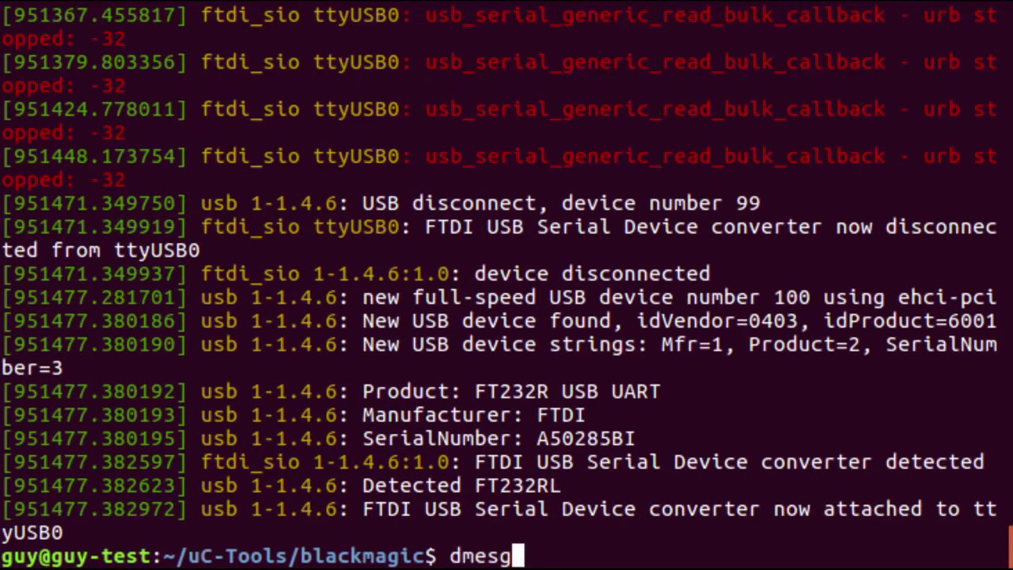
key("Return")
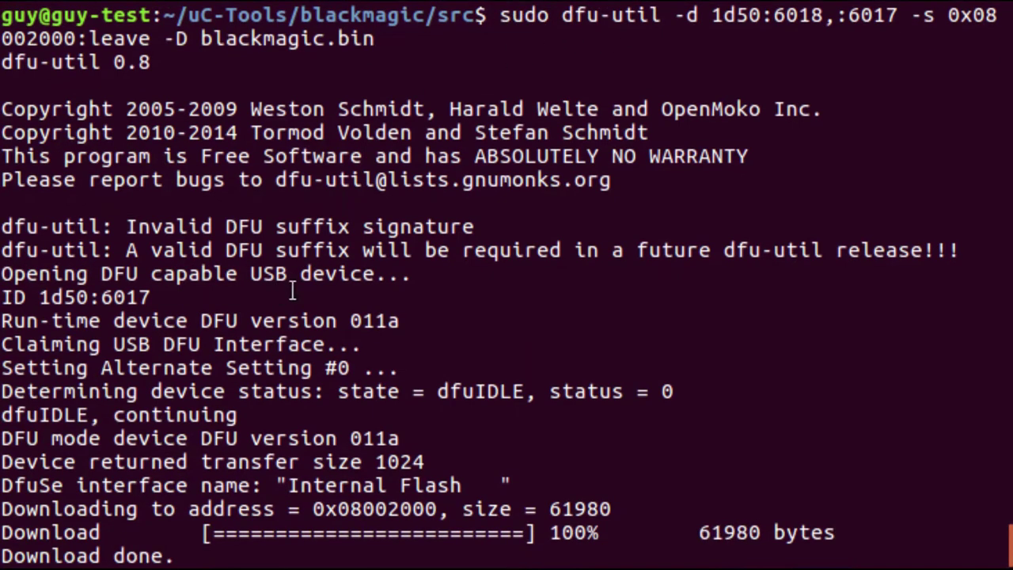
- Review the dfu-util command and its output for flashing blackmagic.bin at 0x08002000
scroll(673, 249, "up", 2)
scroll(530, 162, "down", 1)
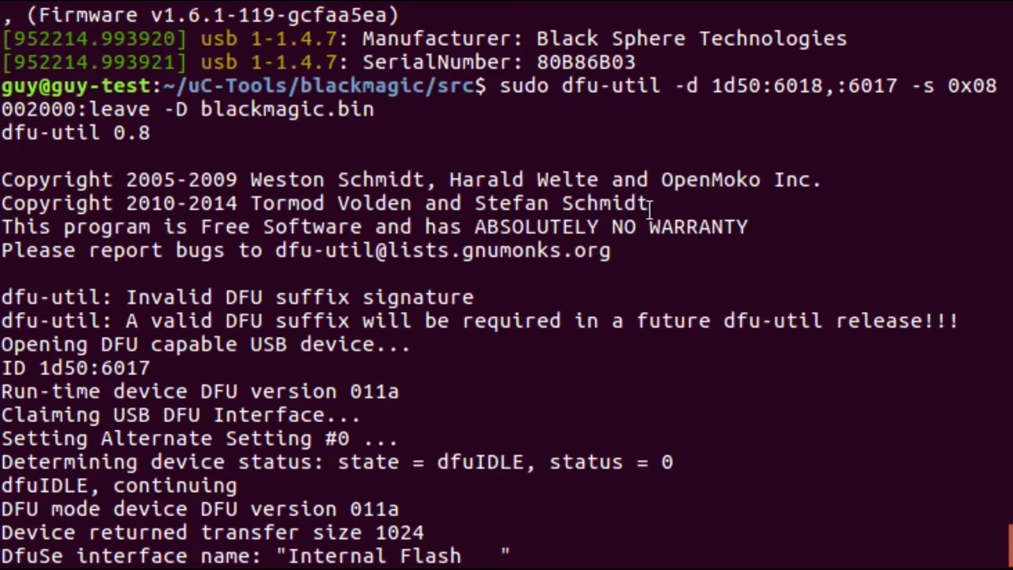
scroll(626, 219, "up", 3)
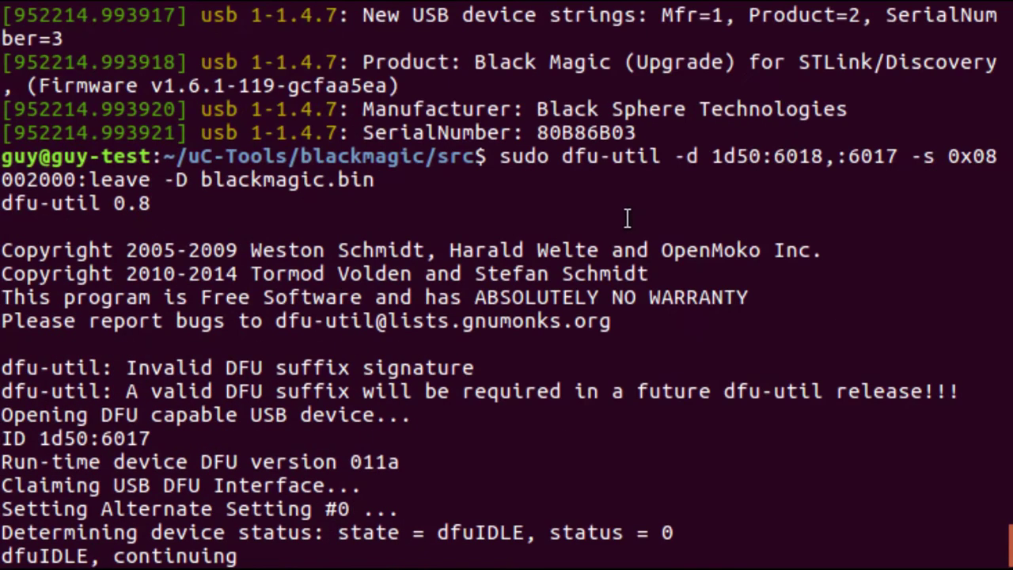
scroll(316, 202, "down", 3)
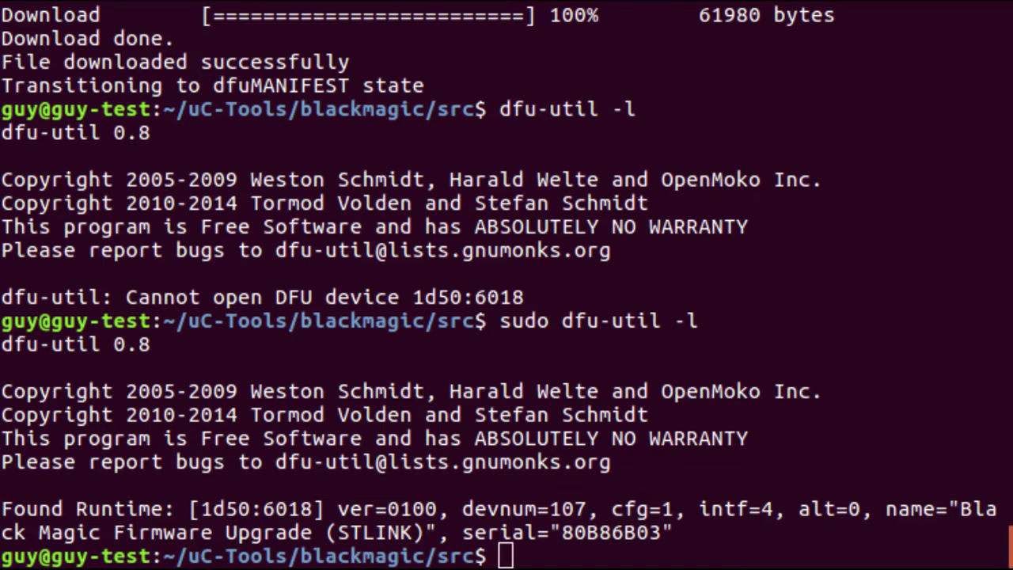
- Examine the kernel log entries for the Black Magic Probe's ttyACM0 and ttyACM1 serial devices
key("alt+Tab")
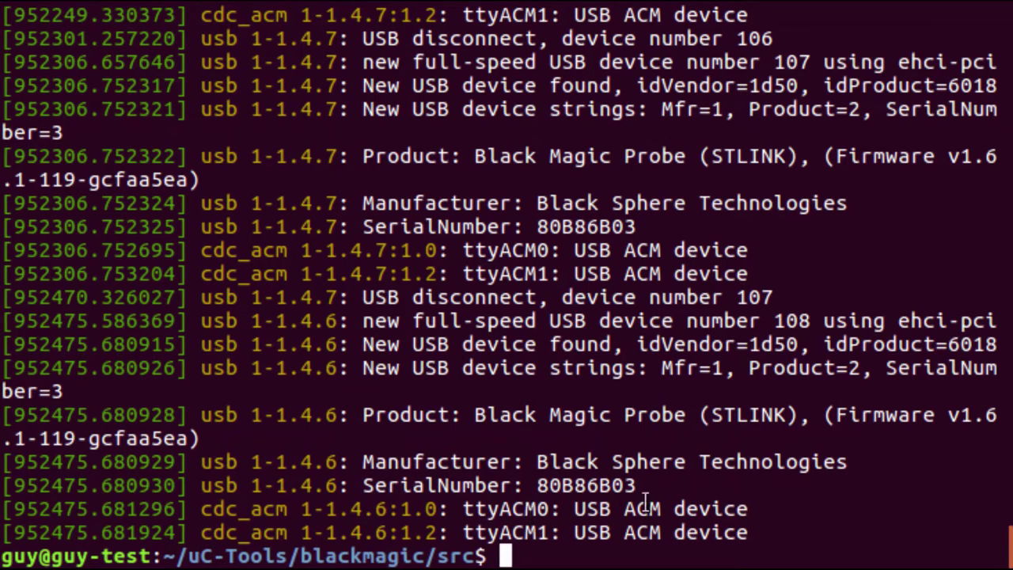
left_click_drag(767, 538, 28, 509)
left_click(634, 524)
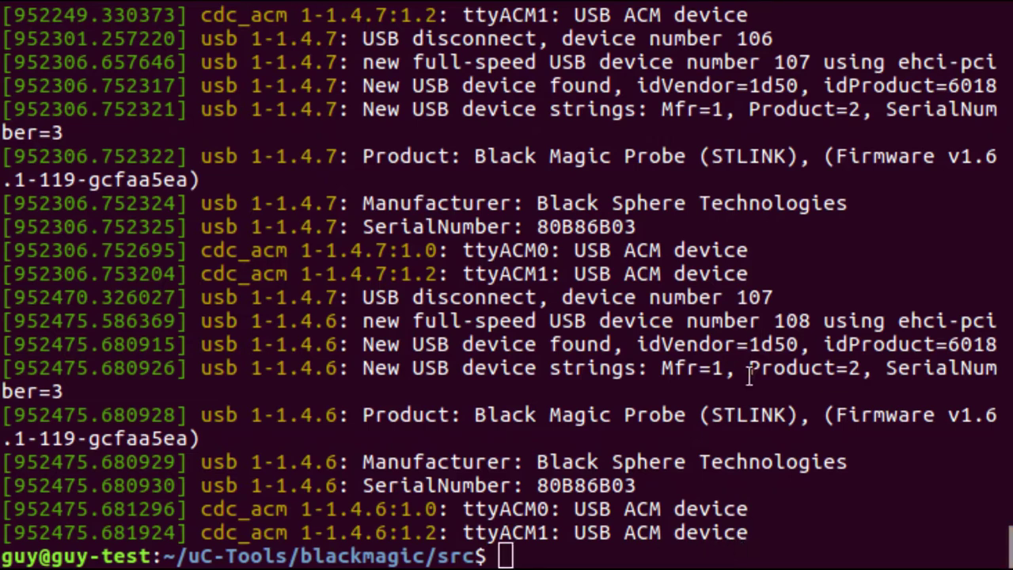
left_click(633, 467)
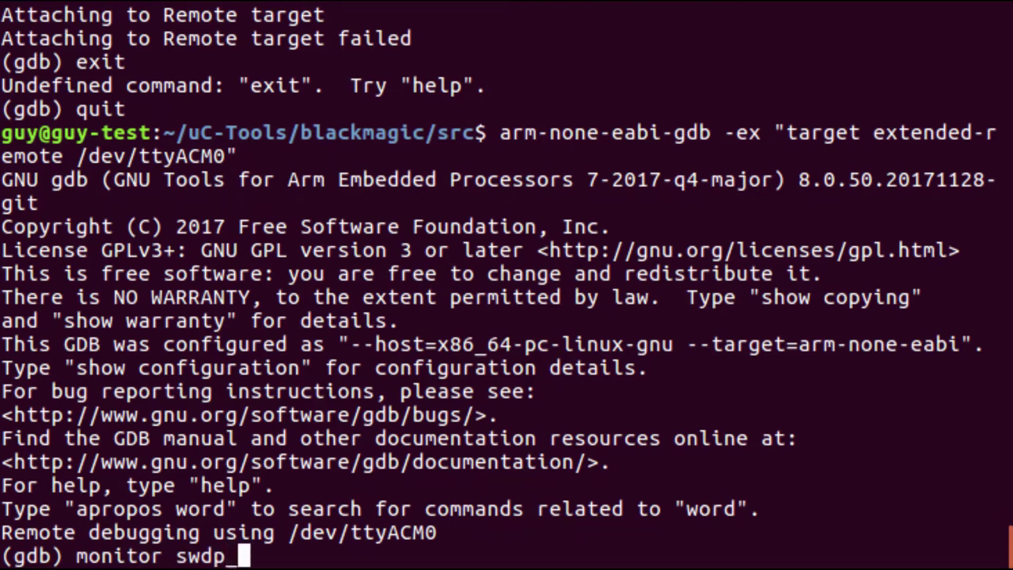
- Scan for SWD targets with monitor swdp_scan and attach the debugger to target 1 with att 1
type("scan")
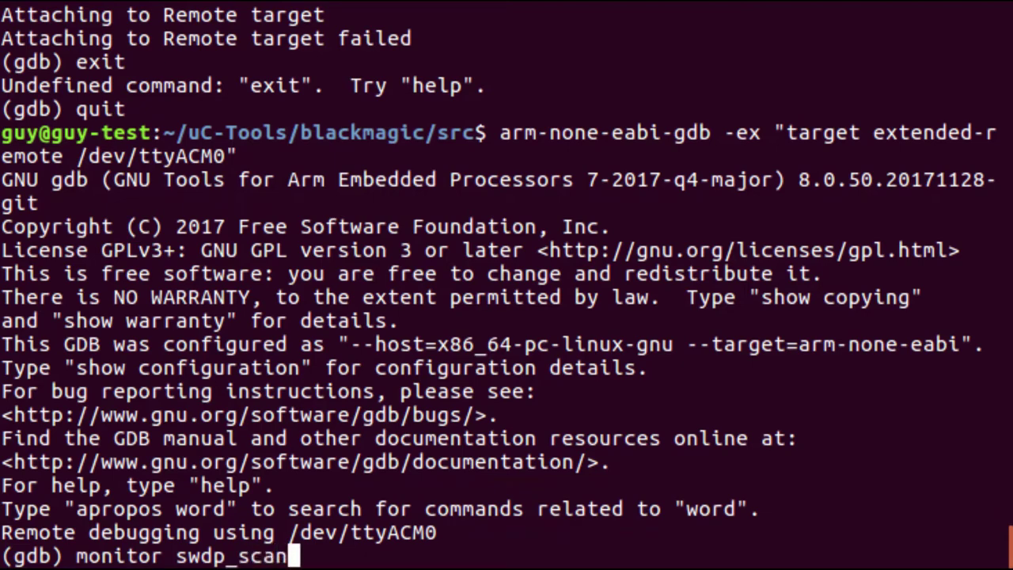
key("Return")
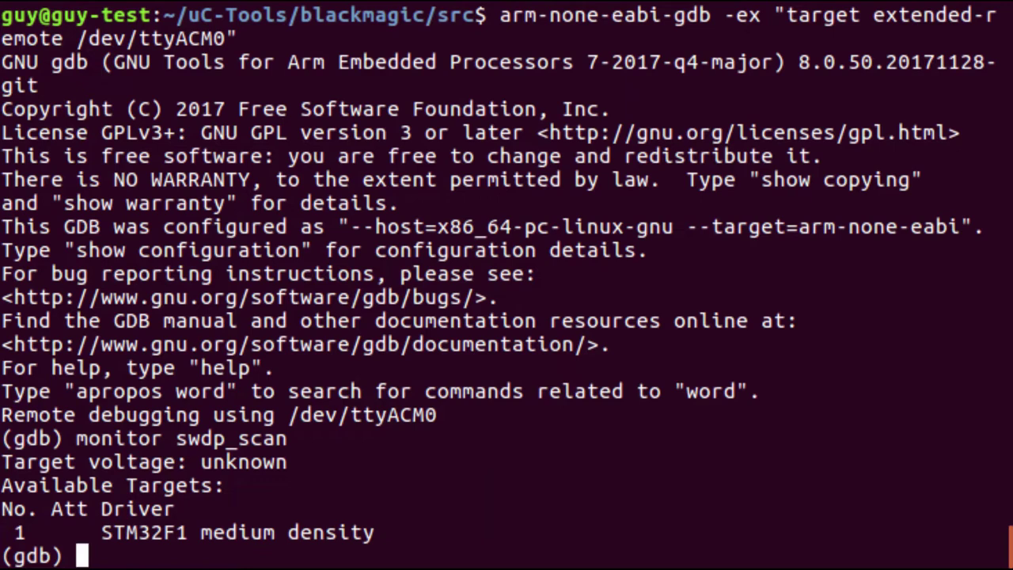
type("mo")
key("BackSpace")
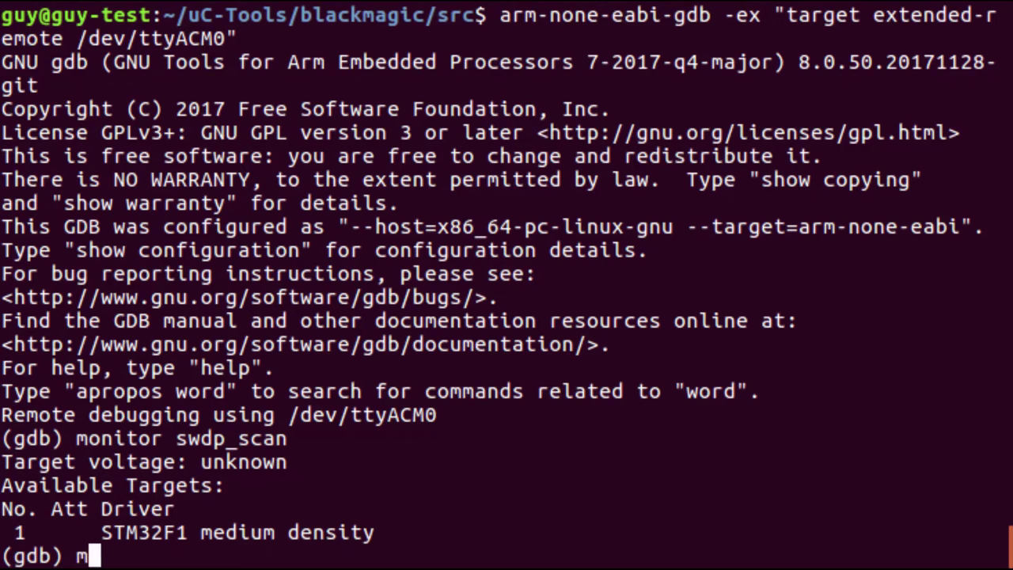
key("BackSpace")
type("att 1")
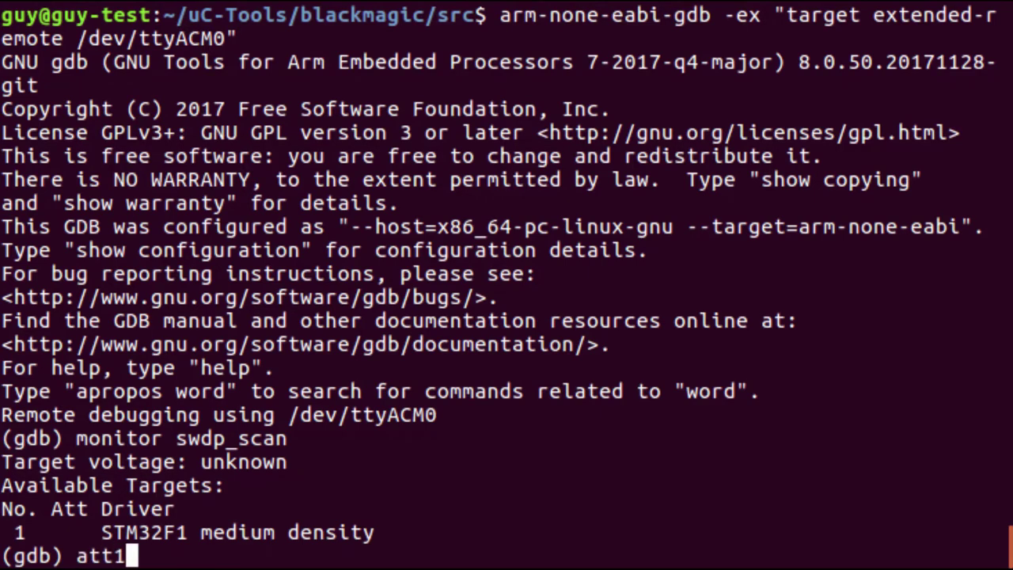
key("BackSpace")
type("1")
key("Return")
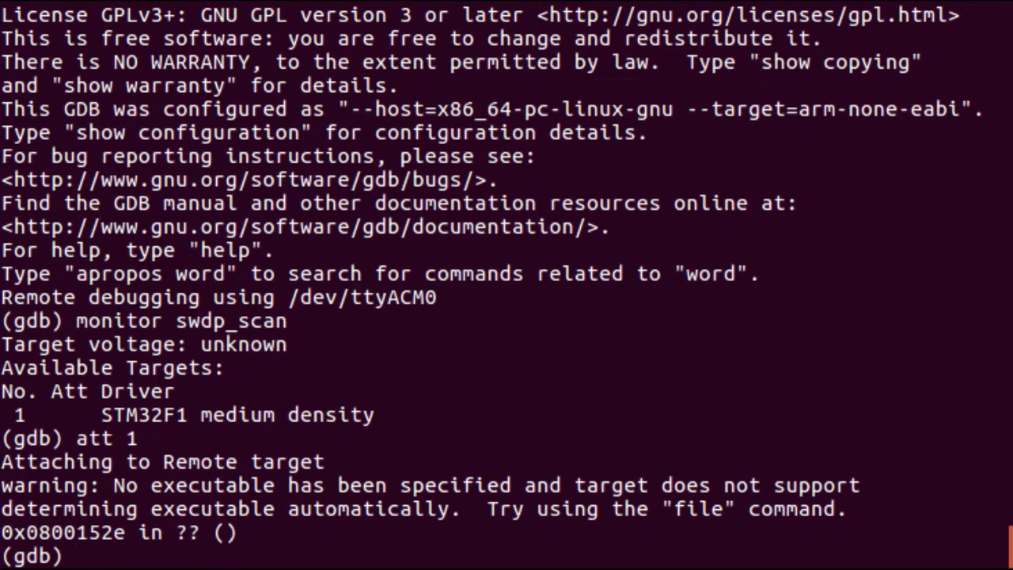
type("file")
key("Return")
type("n) n")
key("Return")
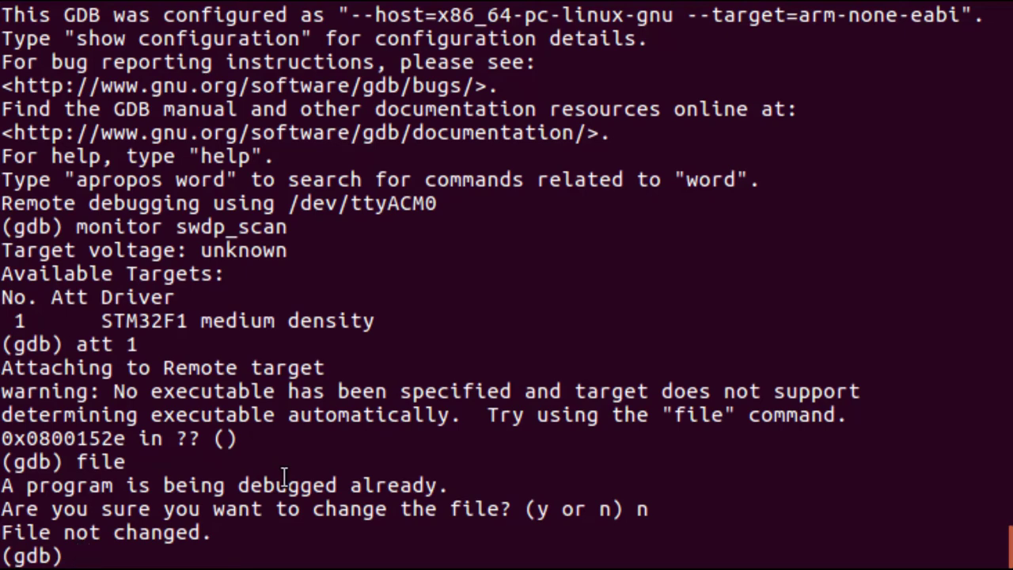
- List the debugger's help classes and show the help for the data class
type("help")
key("Return")
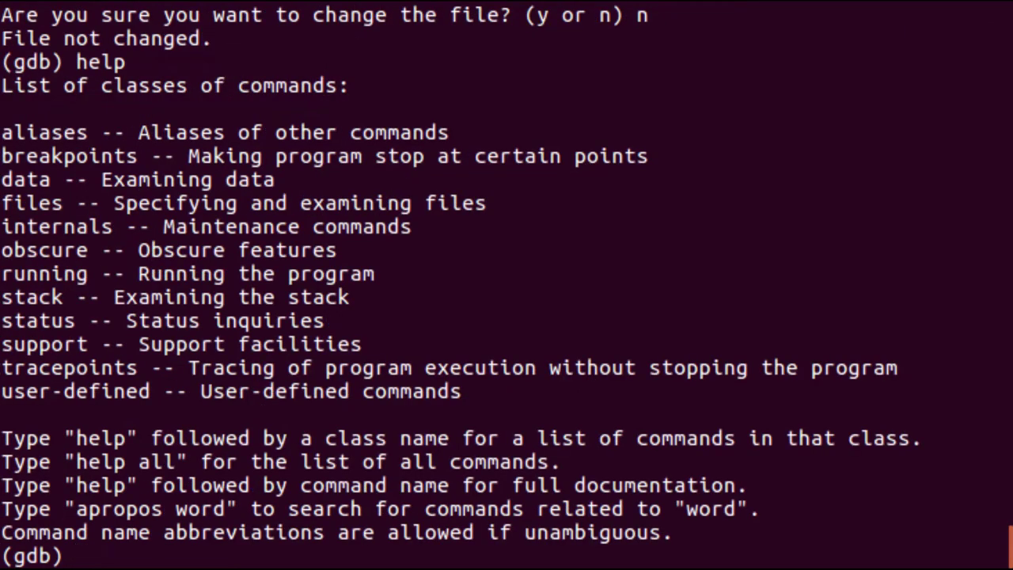
type("help data")
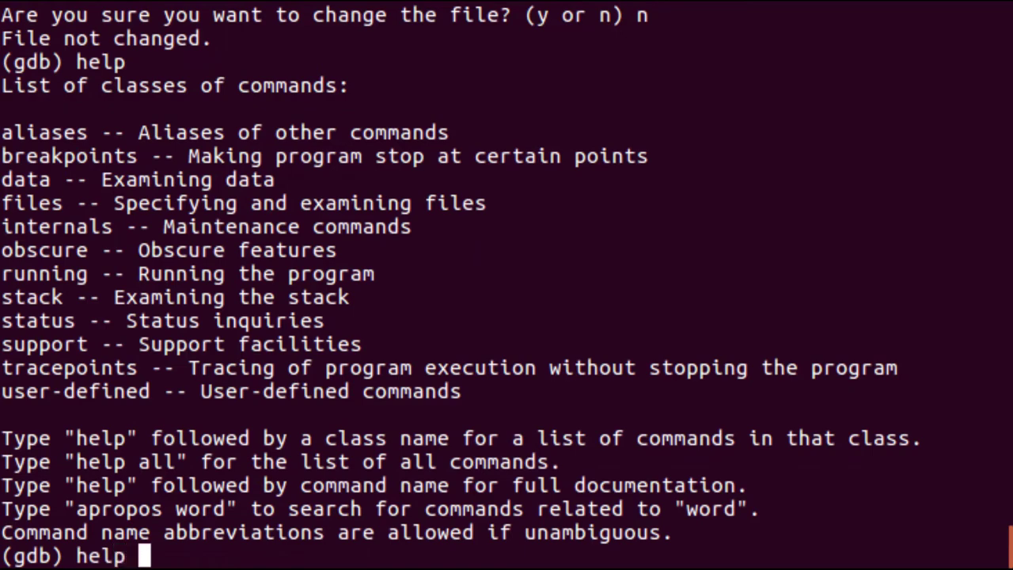
key("Return")
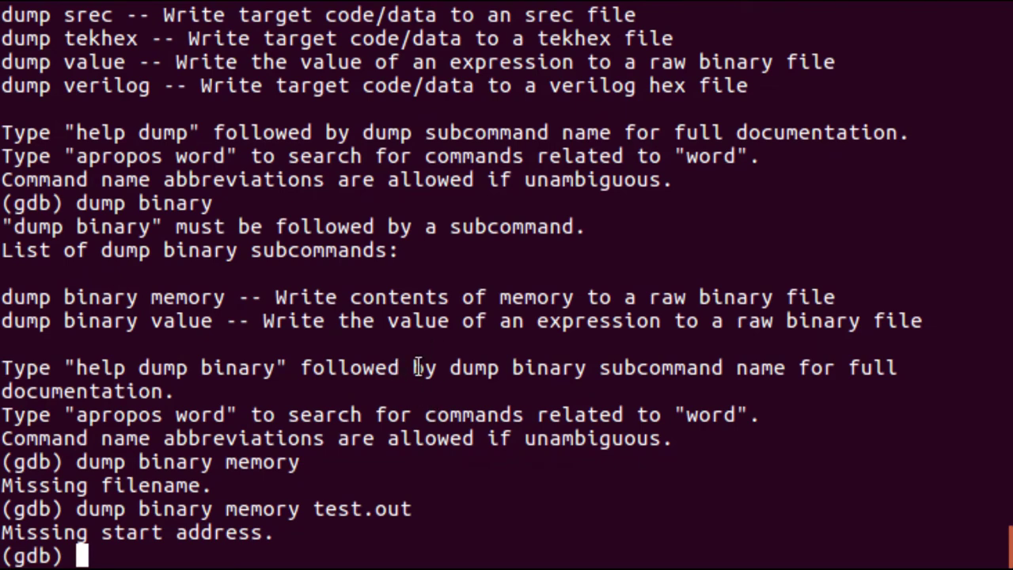
- Quit the debugger and agree to detach from the remote target
type("quit")
key("Return")
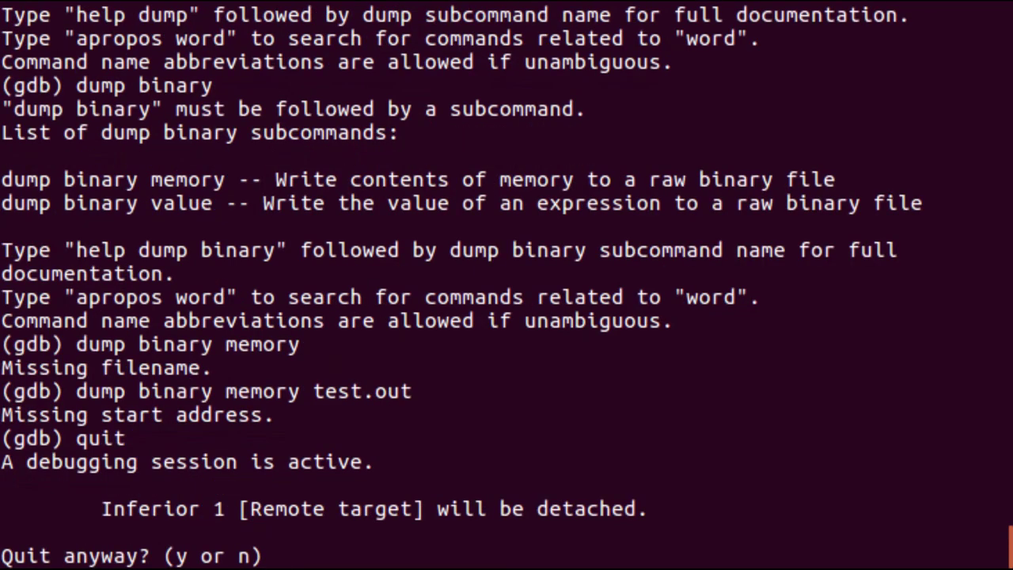
type("y")
key("Return")
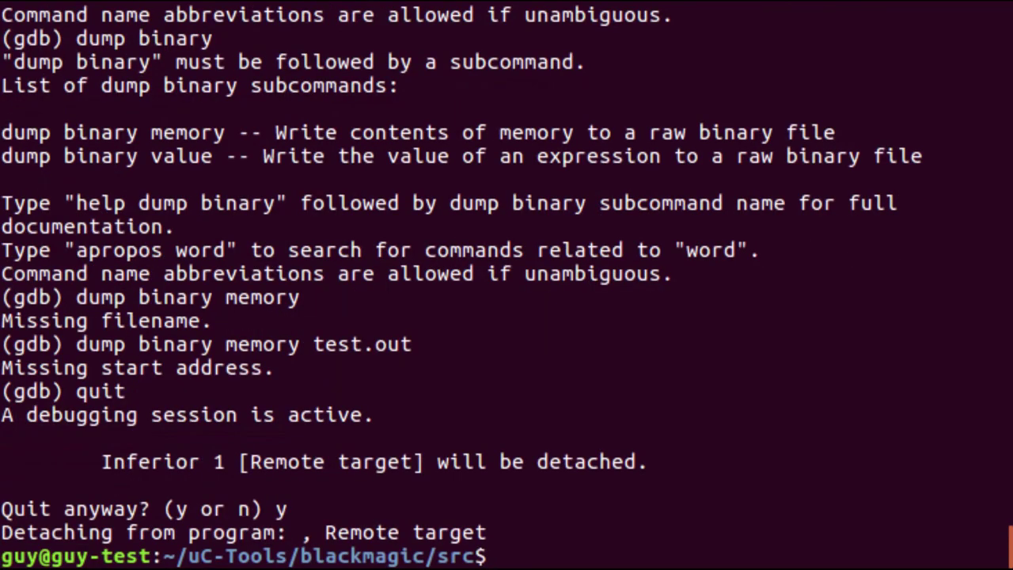